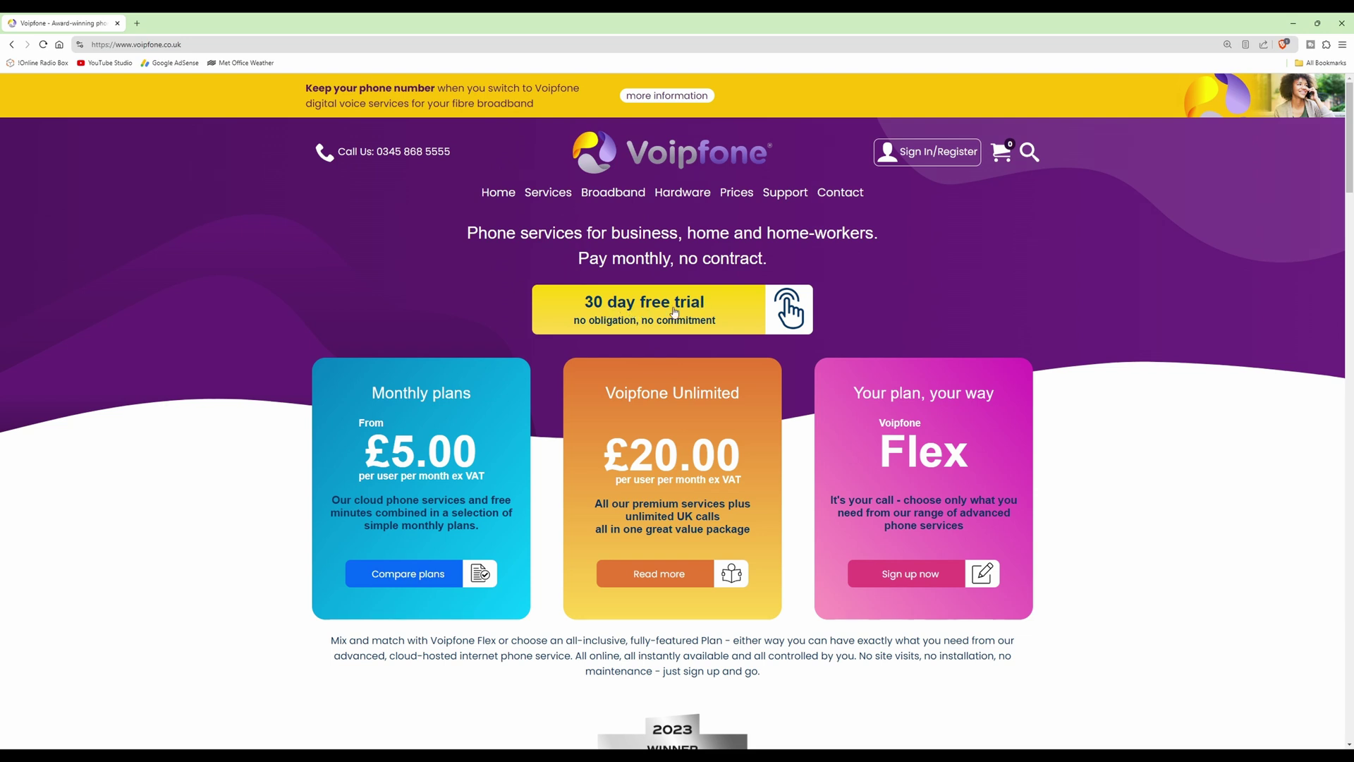
Step: Add the Voipfone 100 plan's 30-day free trial for 1 user to the basket and proceed to checkout
click(633, 316)
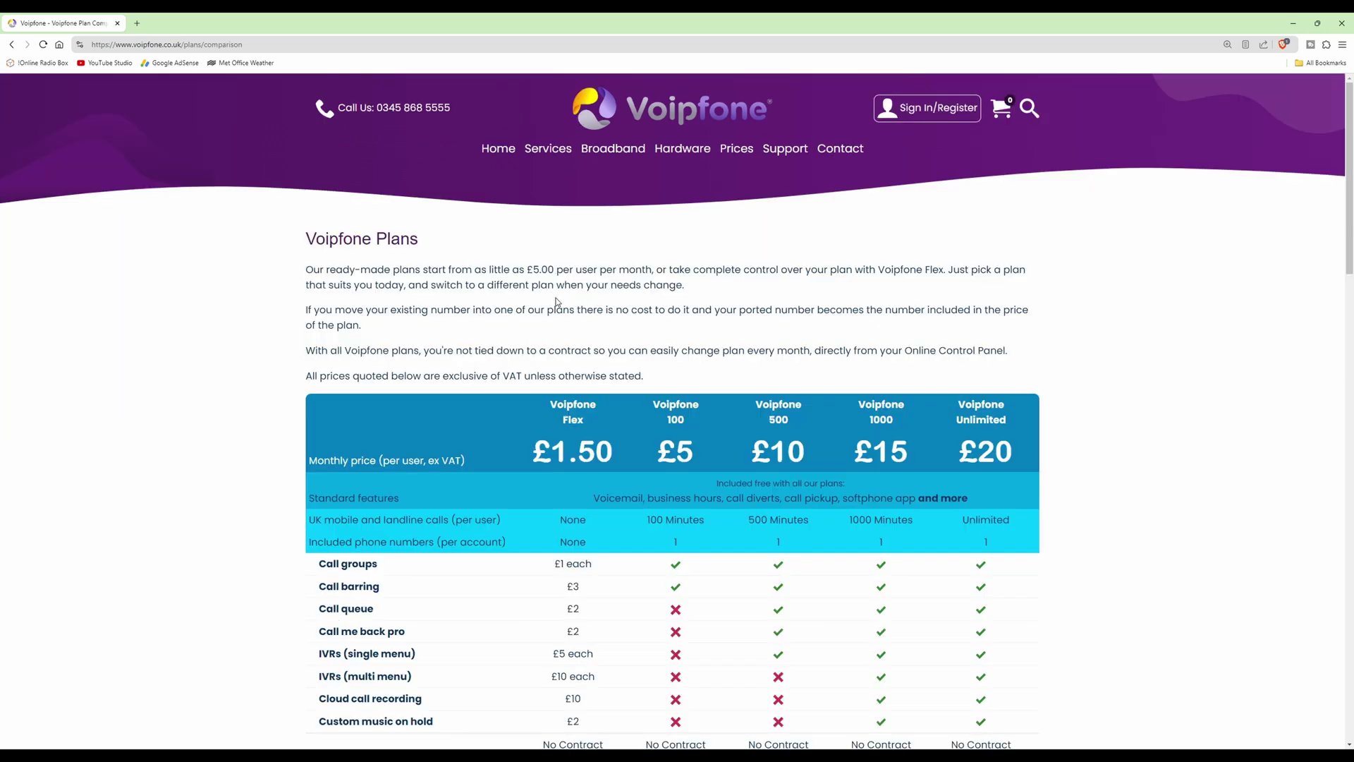
scroll(563, 328, down, 1)
scroll(599, 346, down, 2)
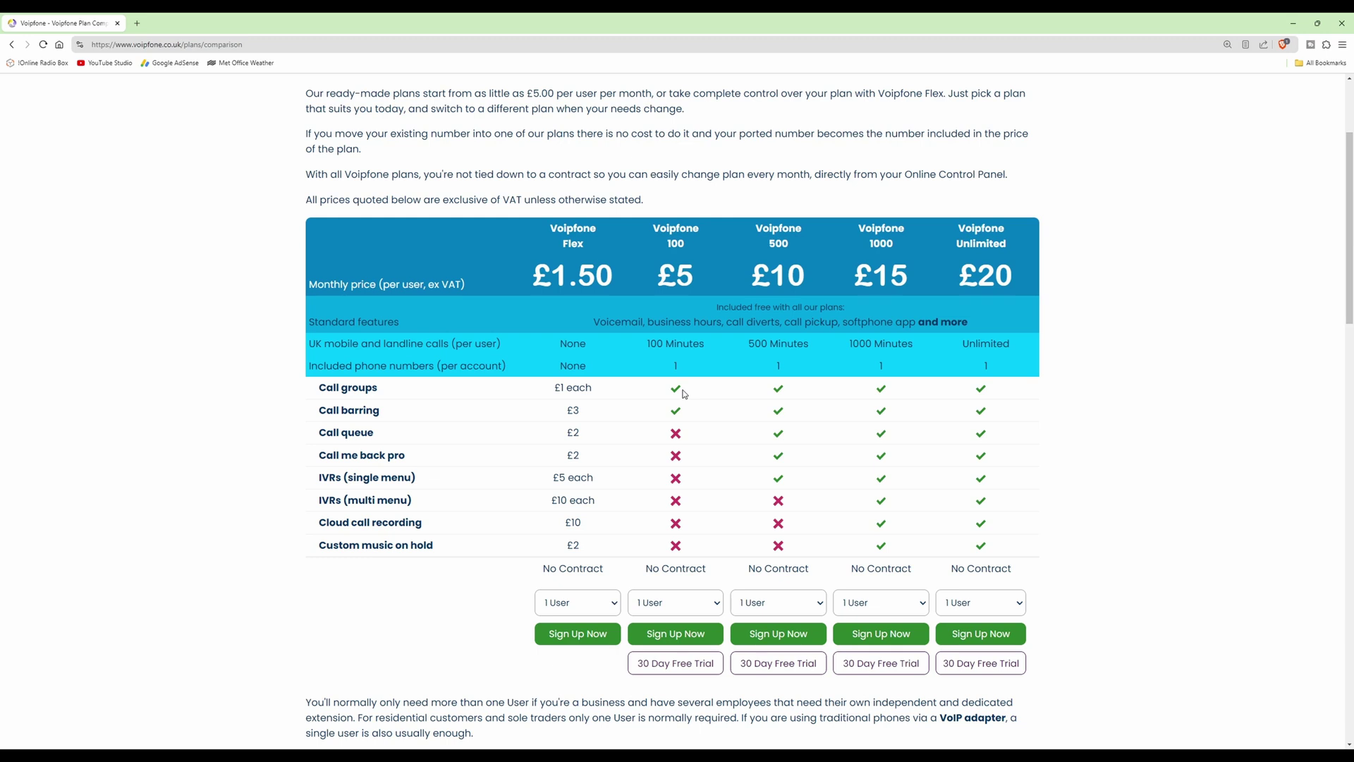
click(692, 668)
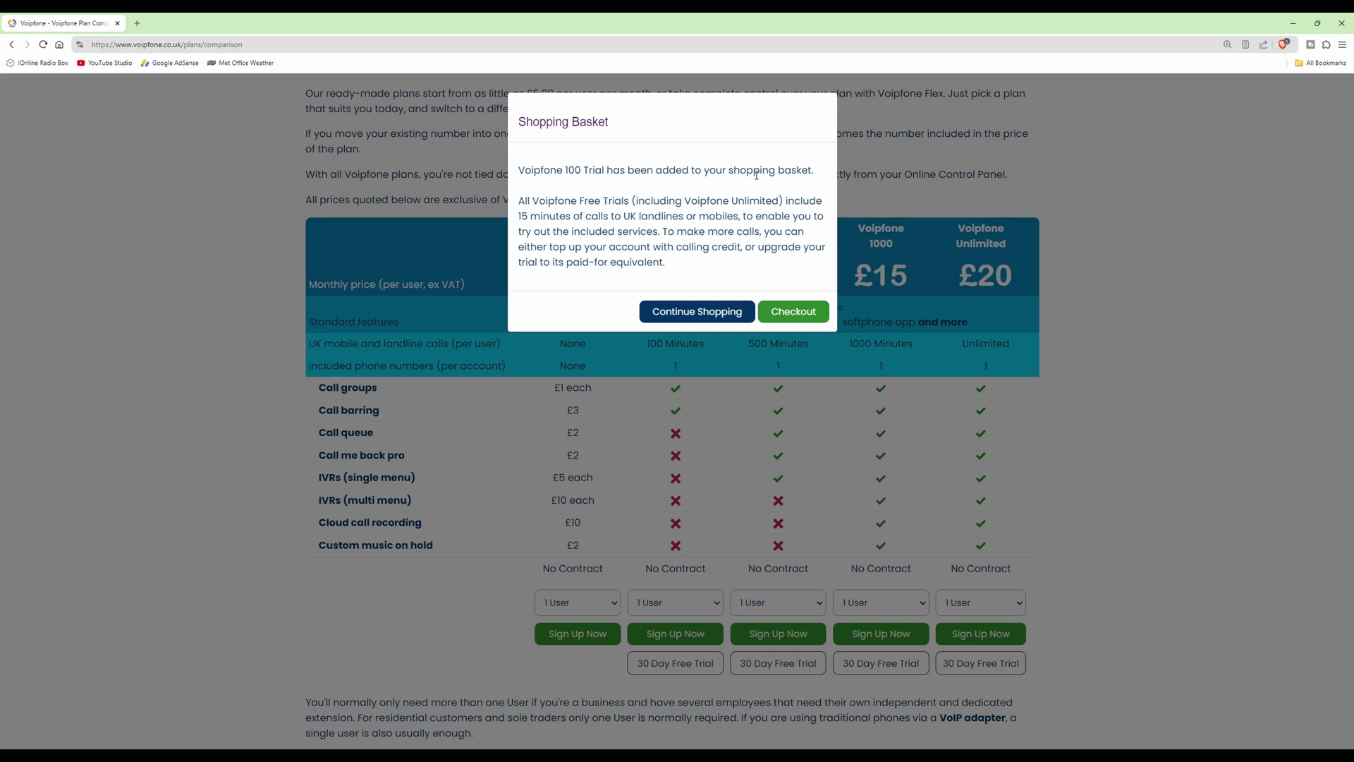
click(810, 316)
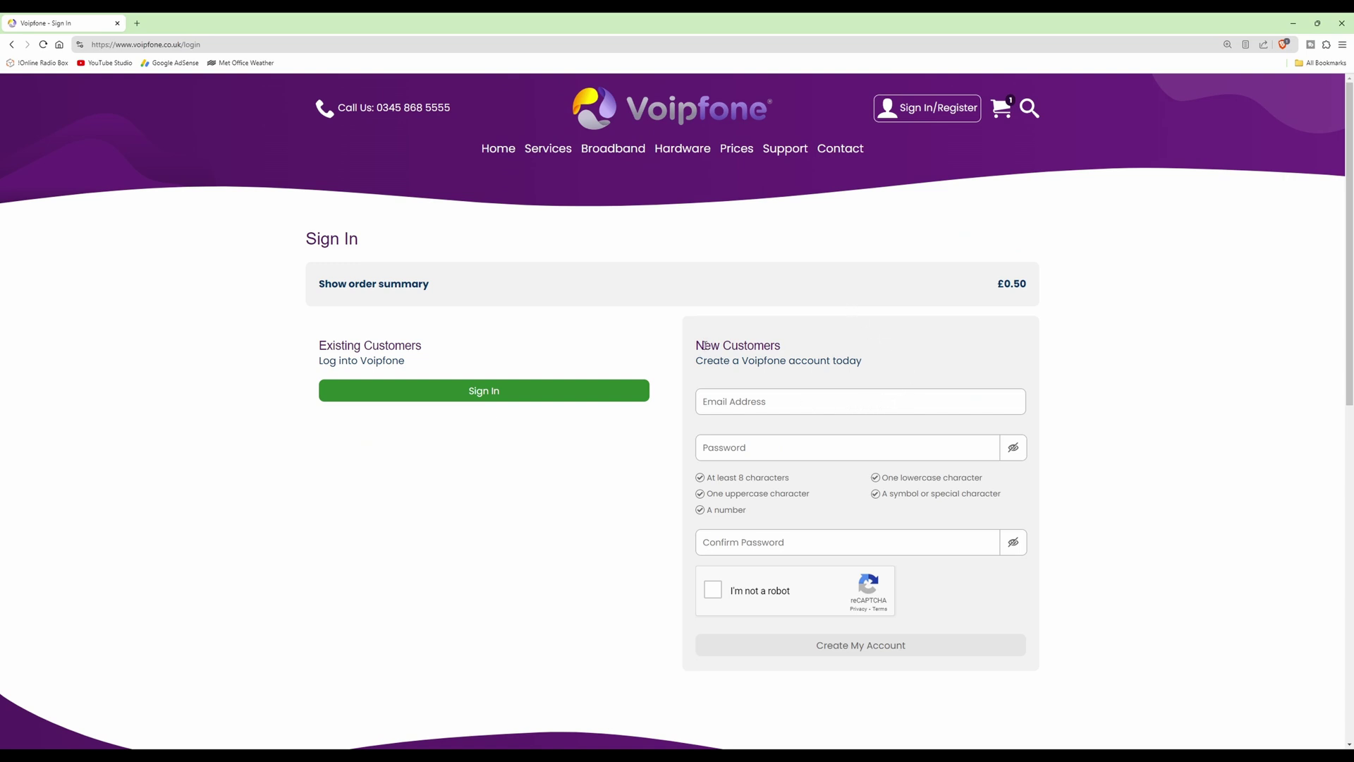
Step: Create a new customer account with the e-mail address and a confirmed account password, completing the robot check
click(840, 403)
key(ctrl+v)
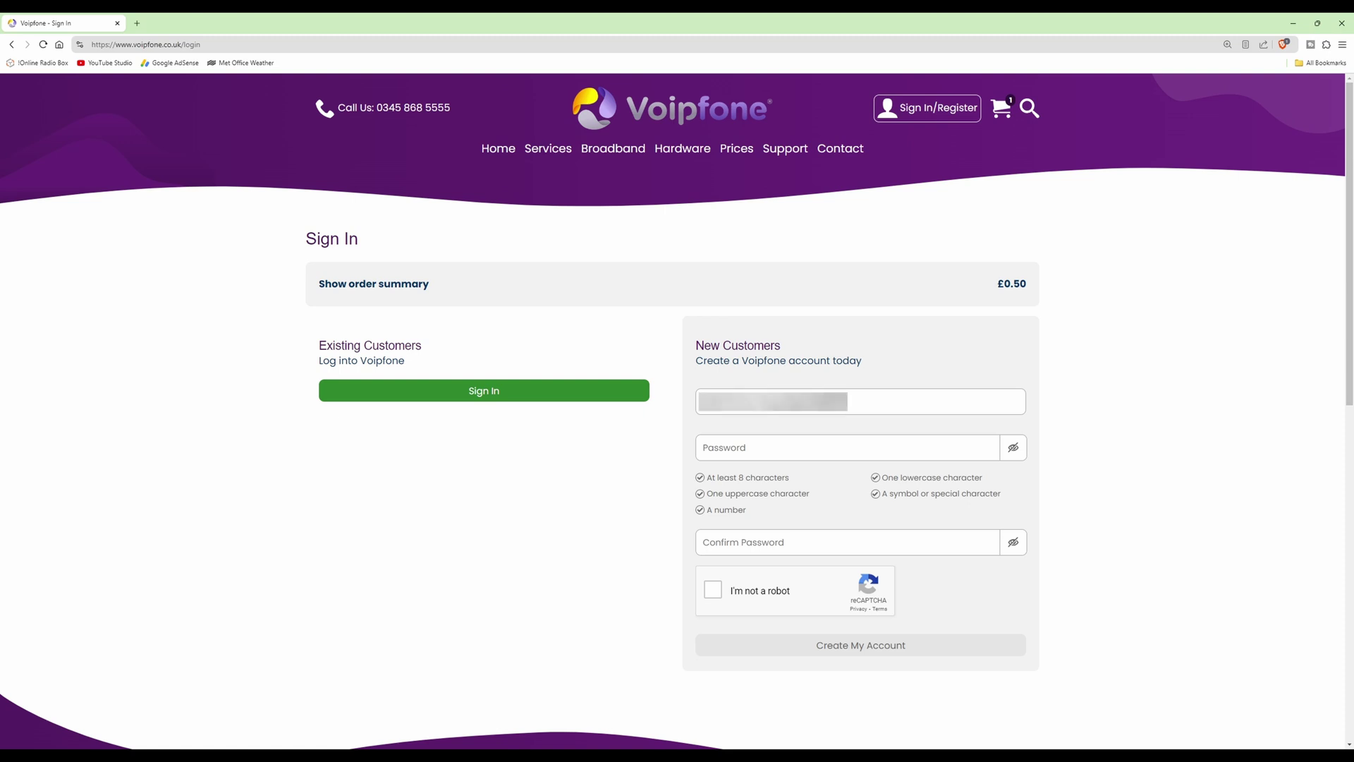
click(823, 446)
click(713, 590)
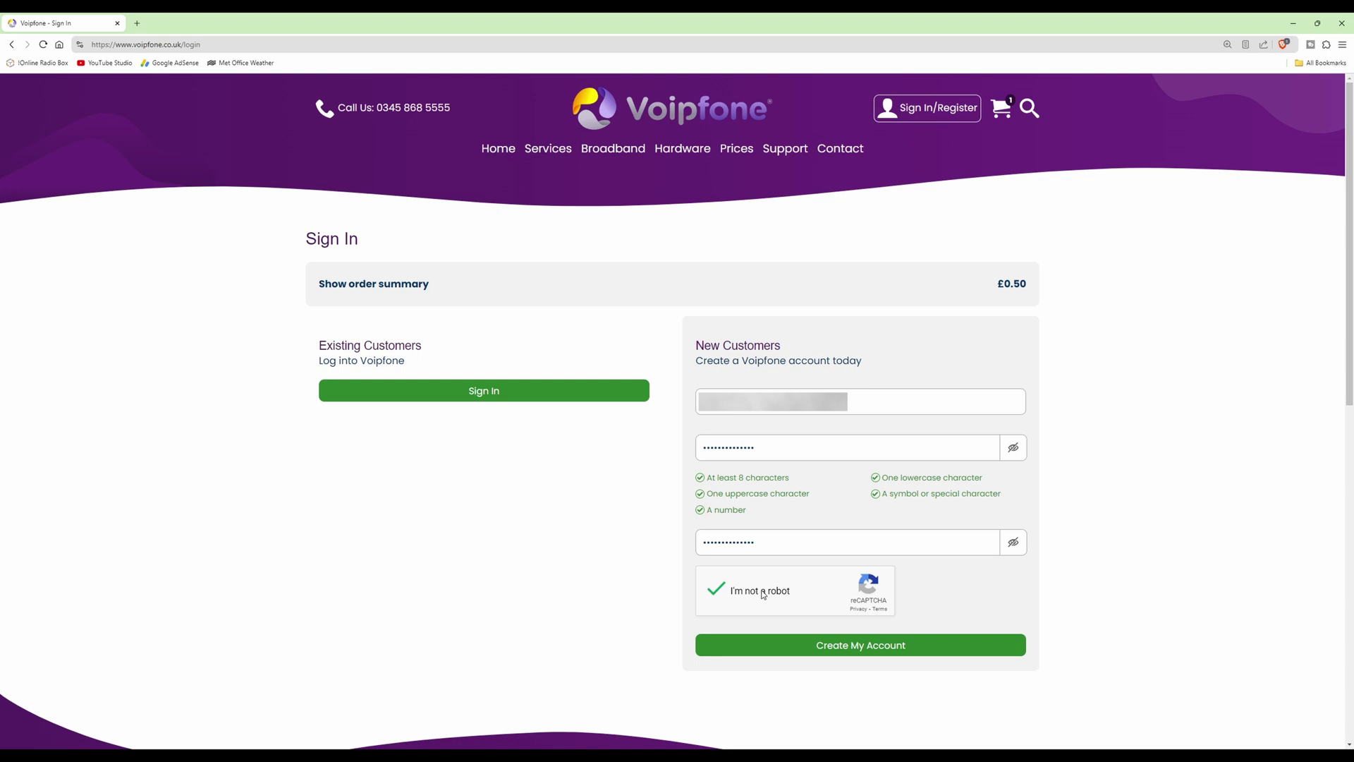
click(878, 648)
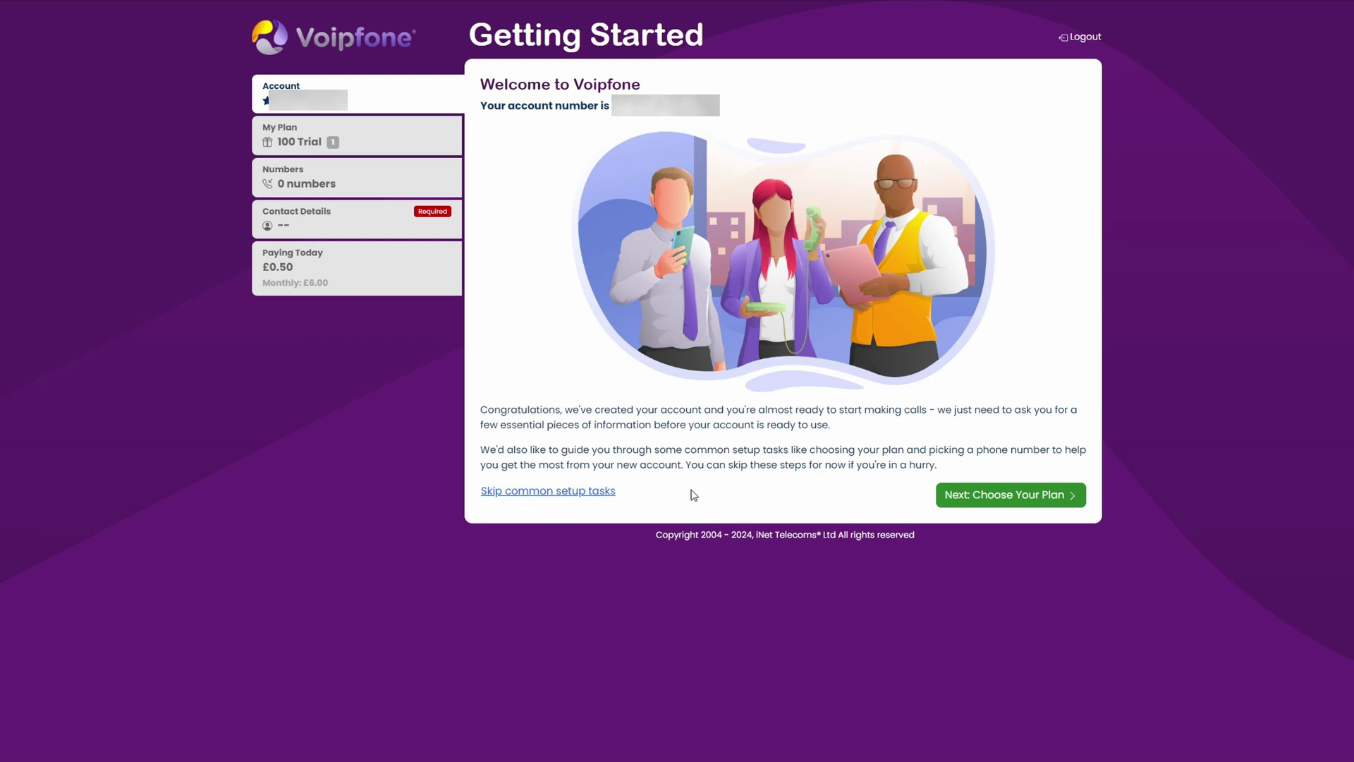
Step: Keep the Voipfone 100 free trial as the chosen plan and continue to number selection
click(1019, 500)
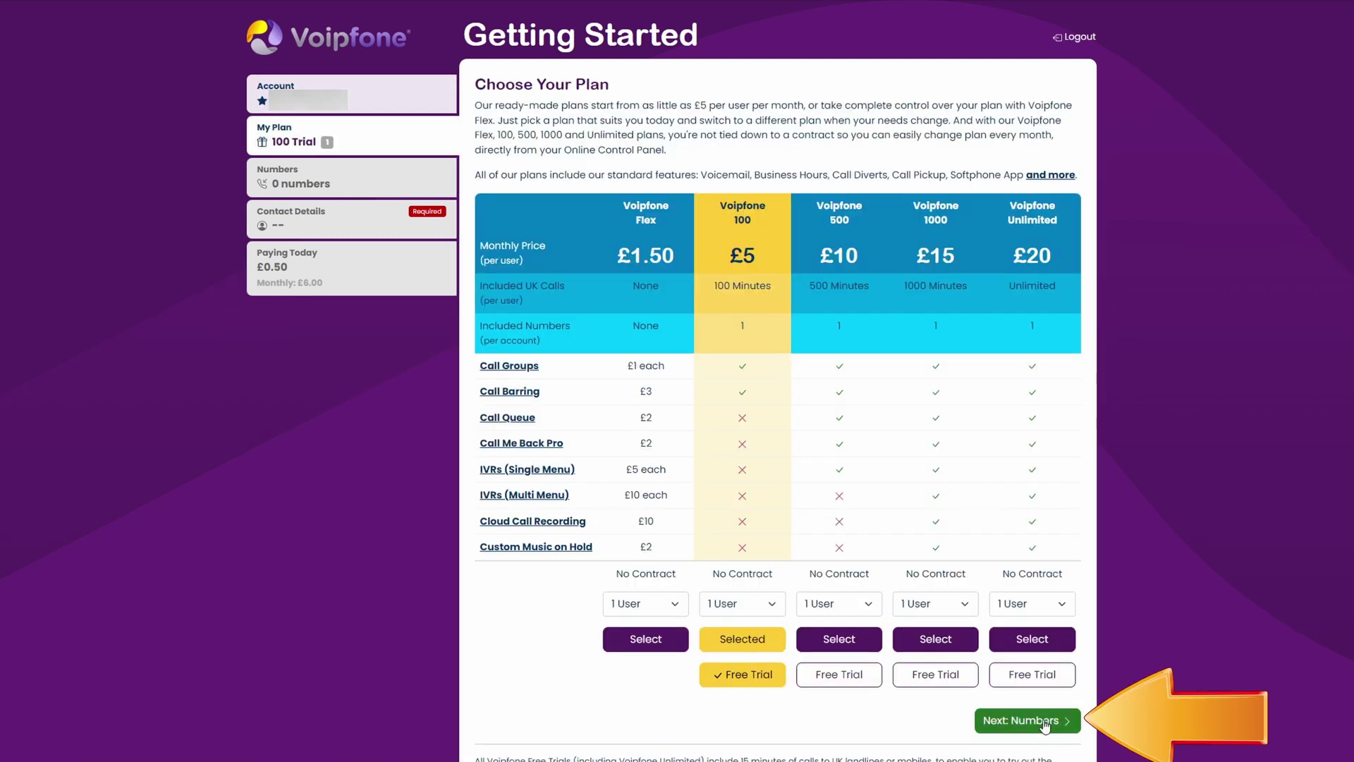
click(1016, 720)
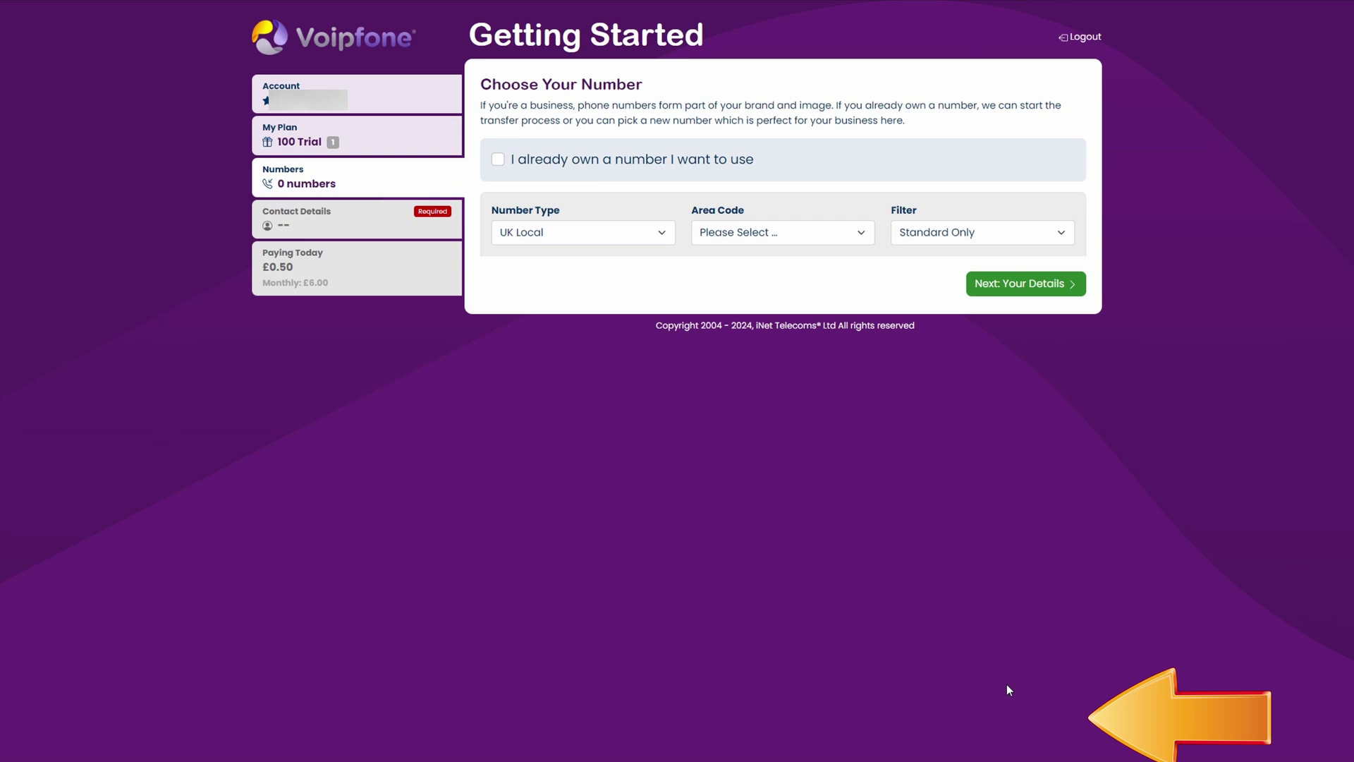
Step: Compare the numbers and fees offered for several number types, including 033 National, 030 Non Profit, 0207 London and 0843 Non-Geographic
click(650, 232)
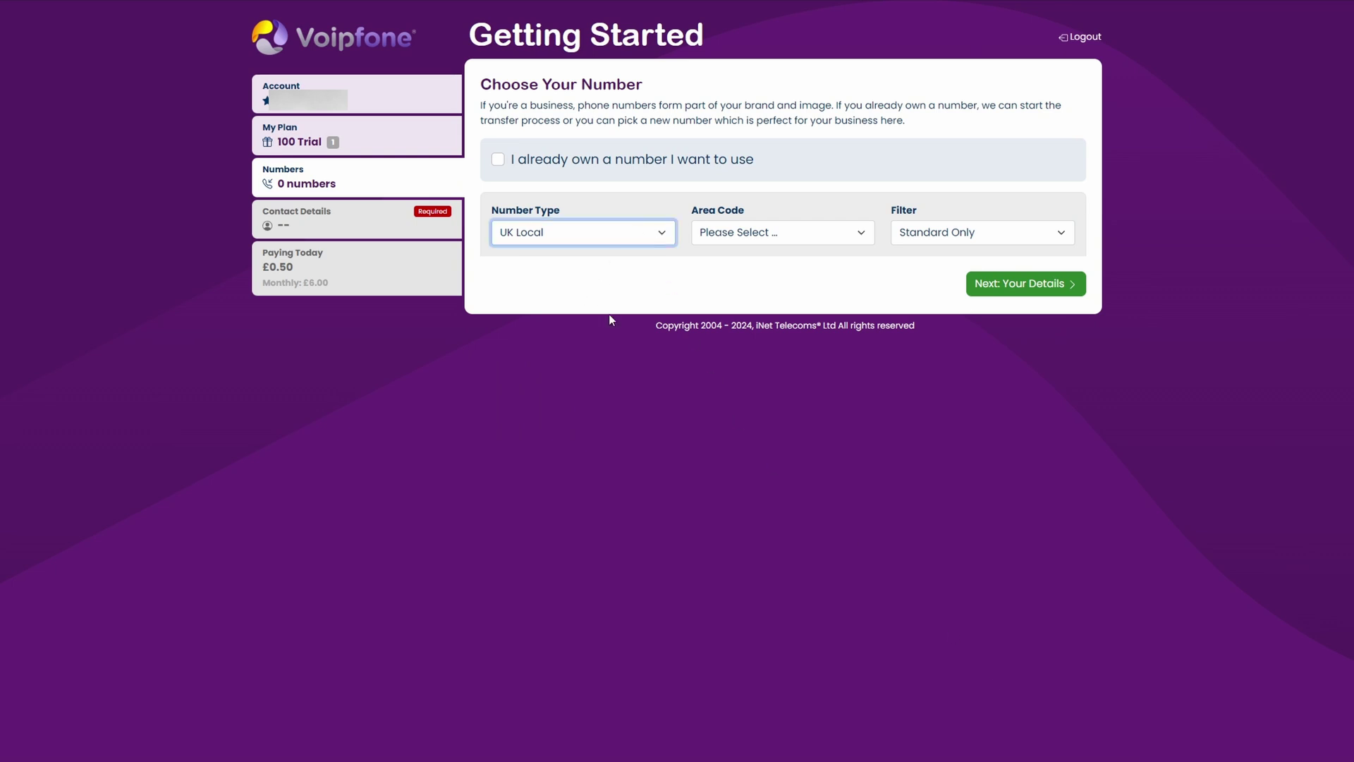
click(574, 340)
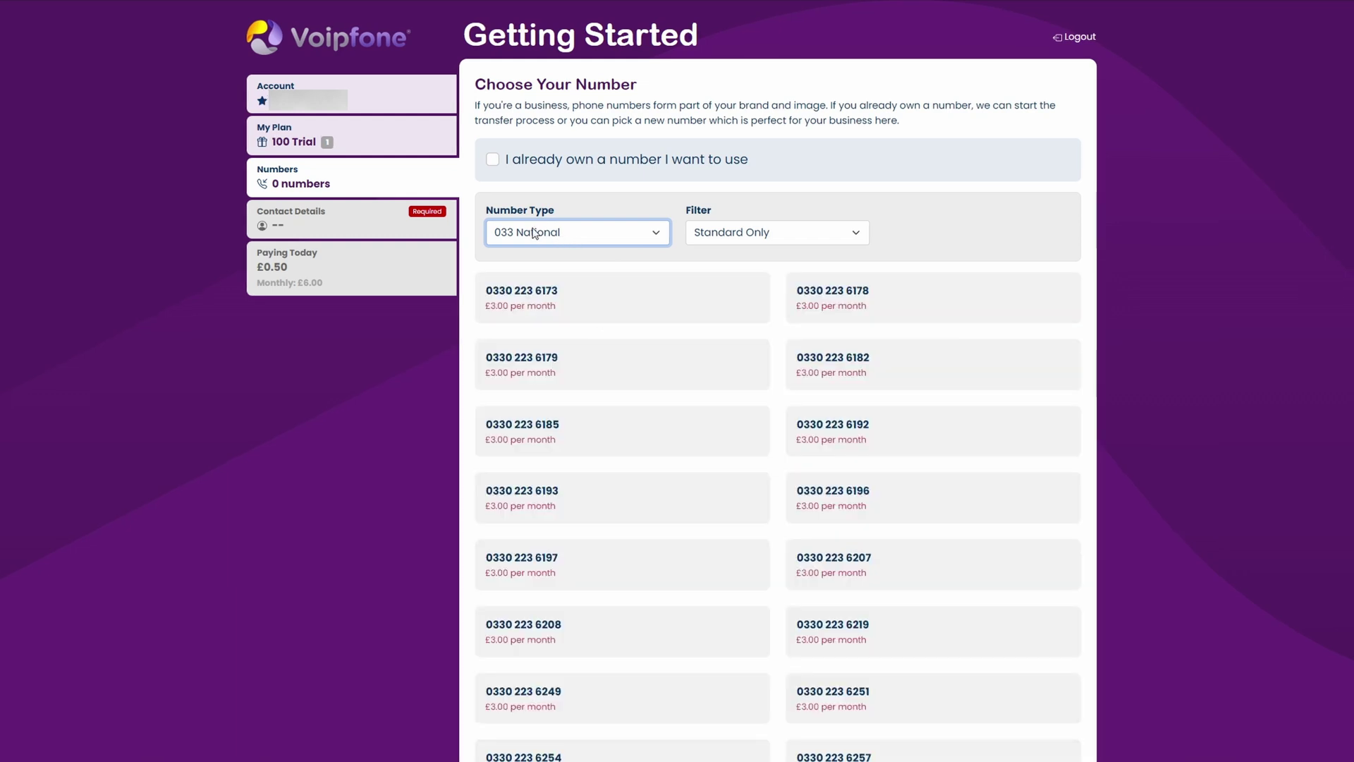
click(629, 240)
click(577, 325)
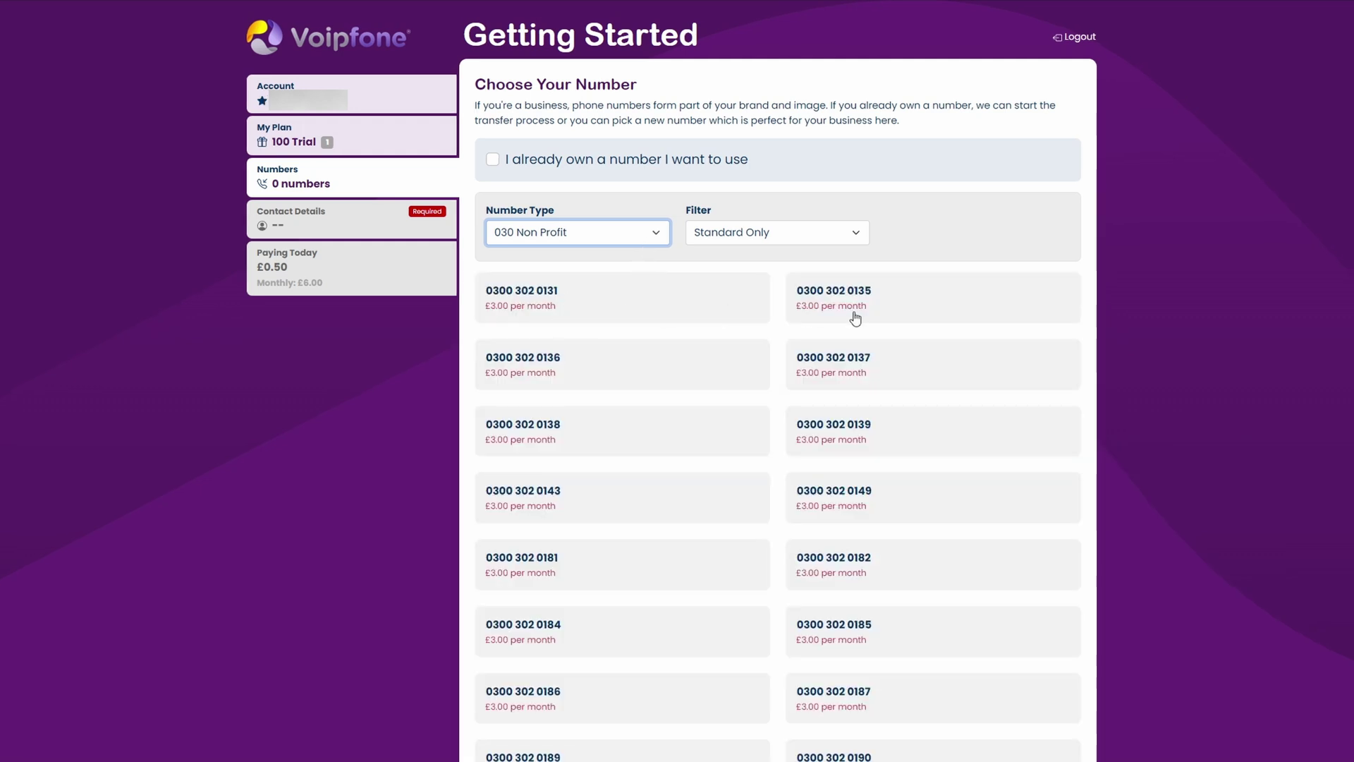
click(656, 237)
click(552, 273)
click(856, 235)
click(656, 233)
click(559, 296)
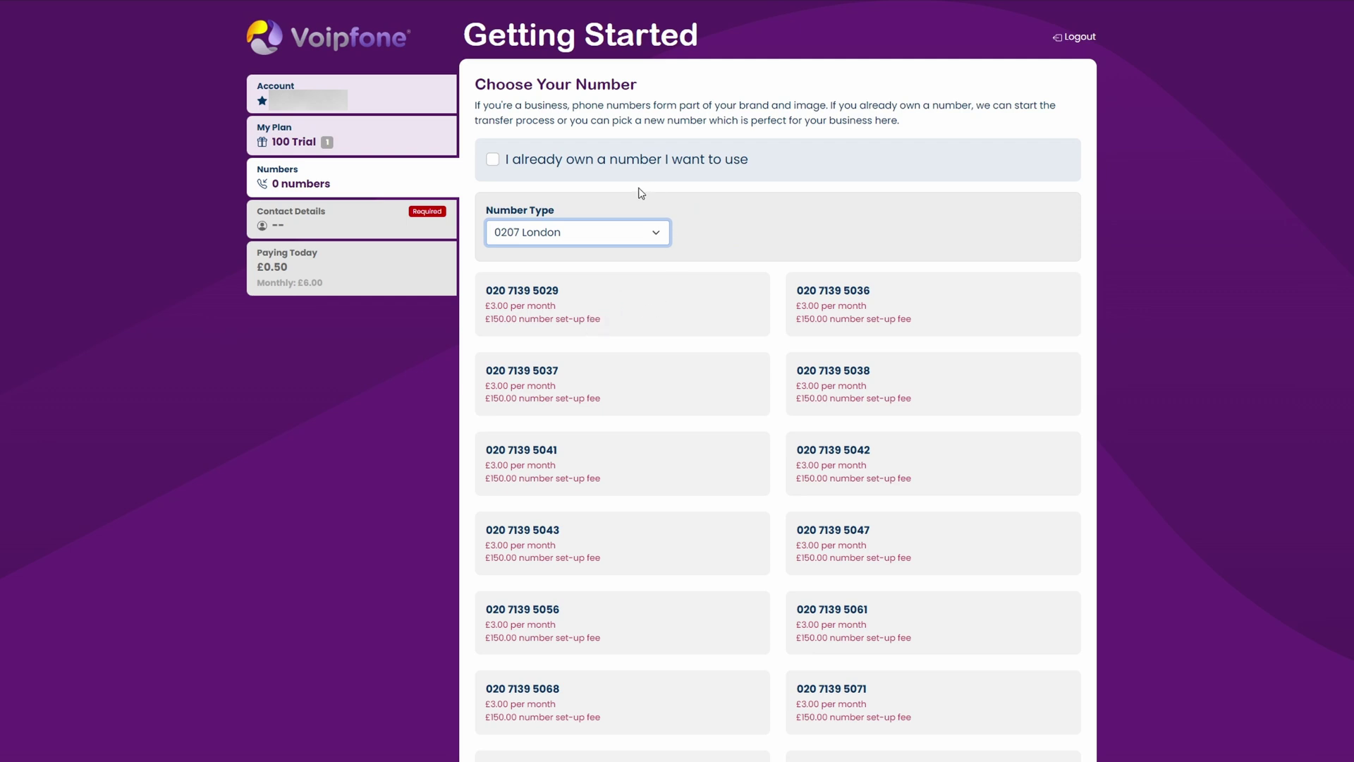
click(591, 378)
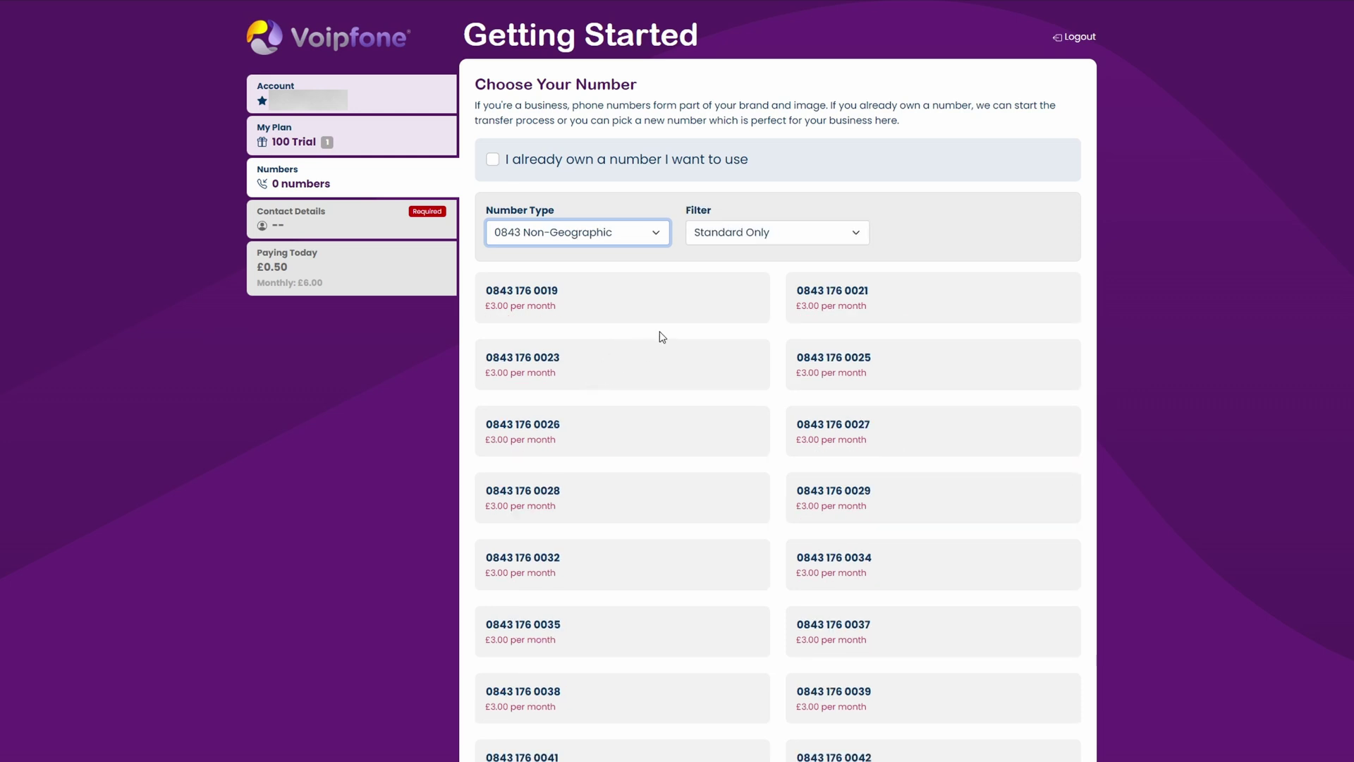
click(808, 232)
Step: Choose the 033 National number type, add the first number offered, and continue to the contact details
click(655, 234)
click(648, 307)
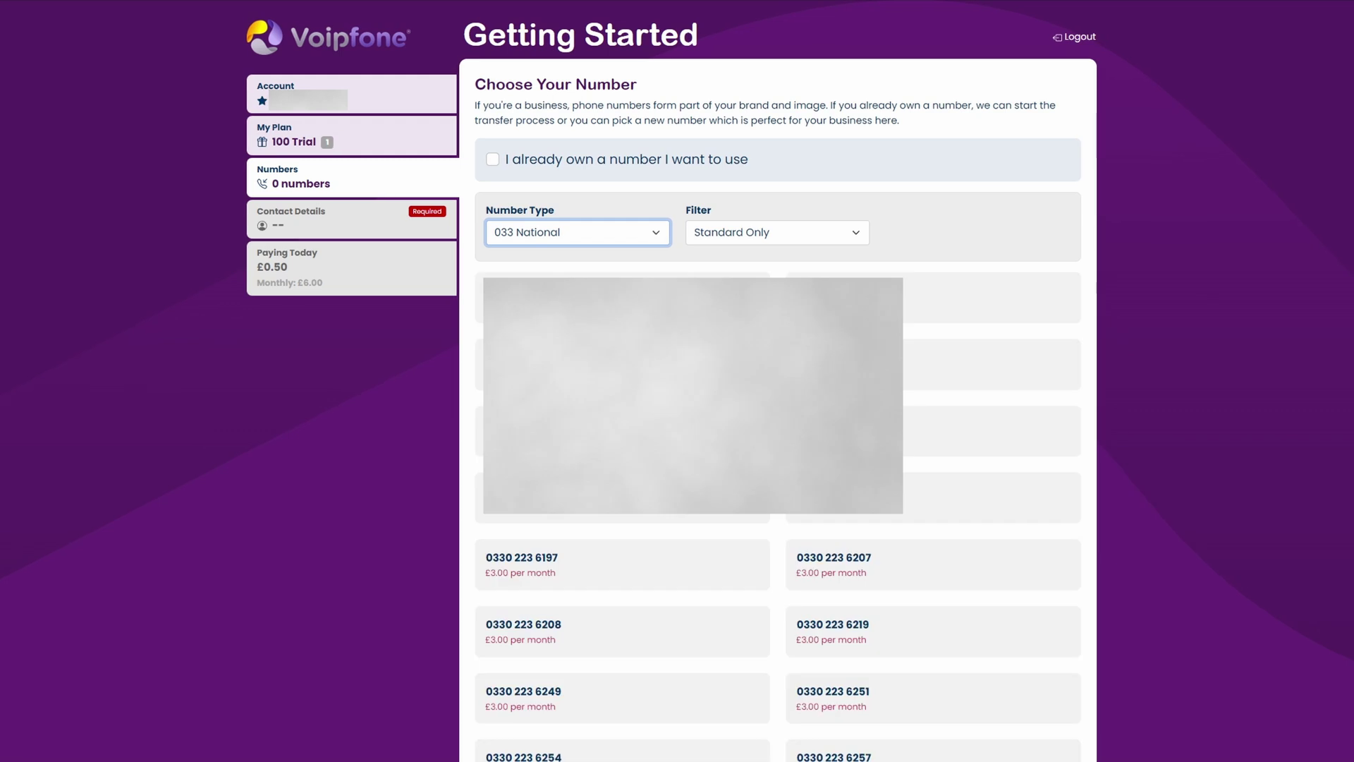
click(480, 298)
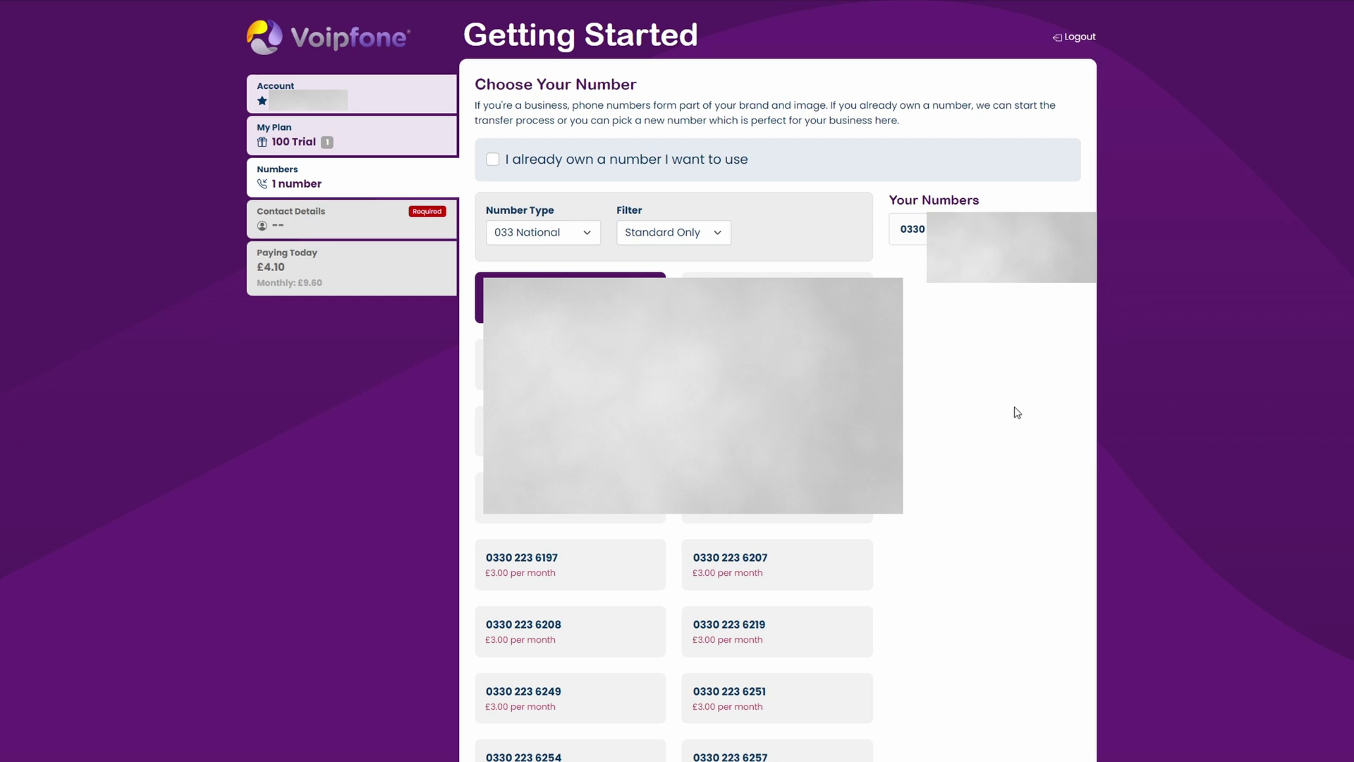
scroll(928, 363, down, 1)
scroll(928, 363, up, 1)
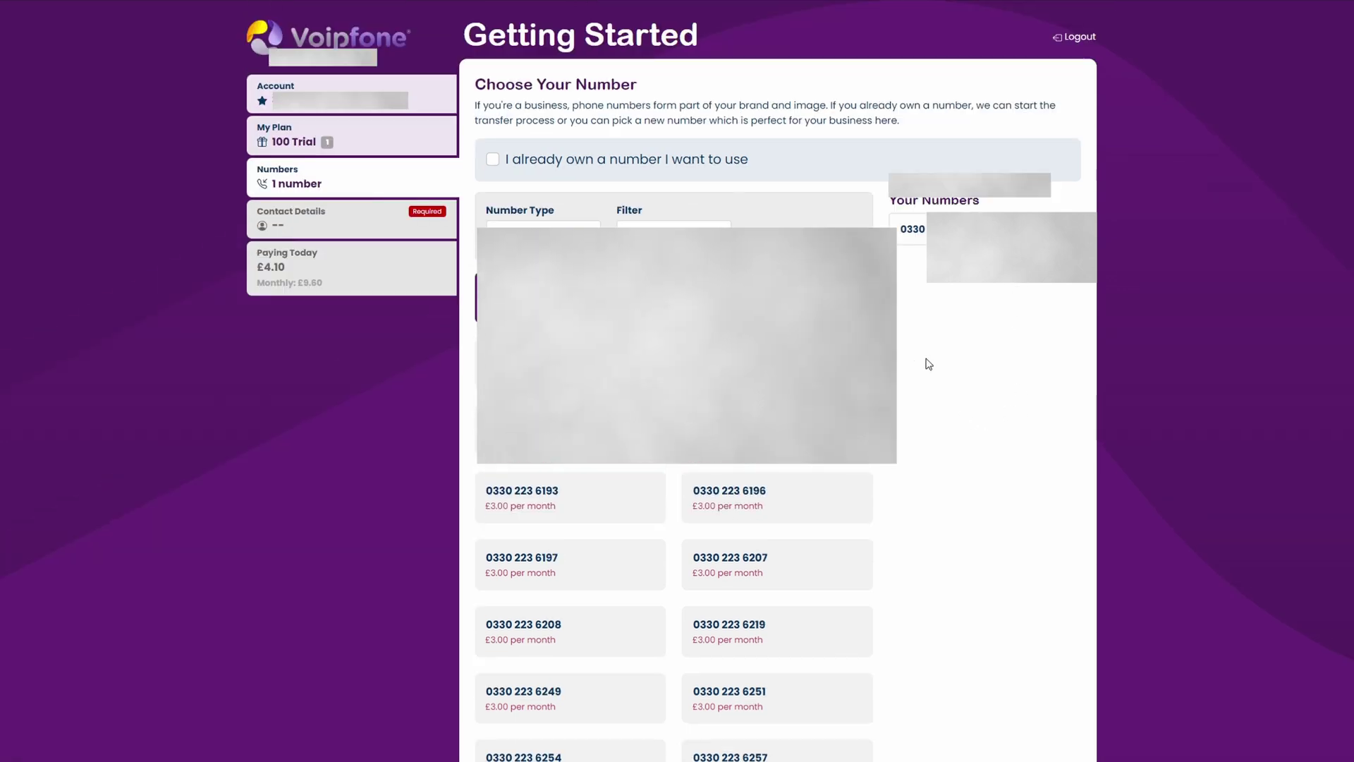
scroll(988, 479, down, 5)
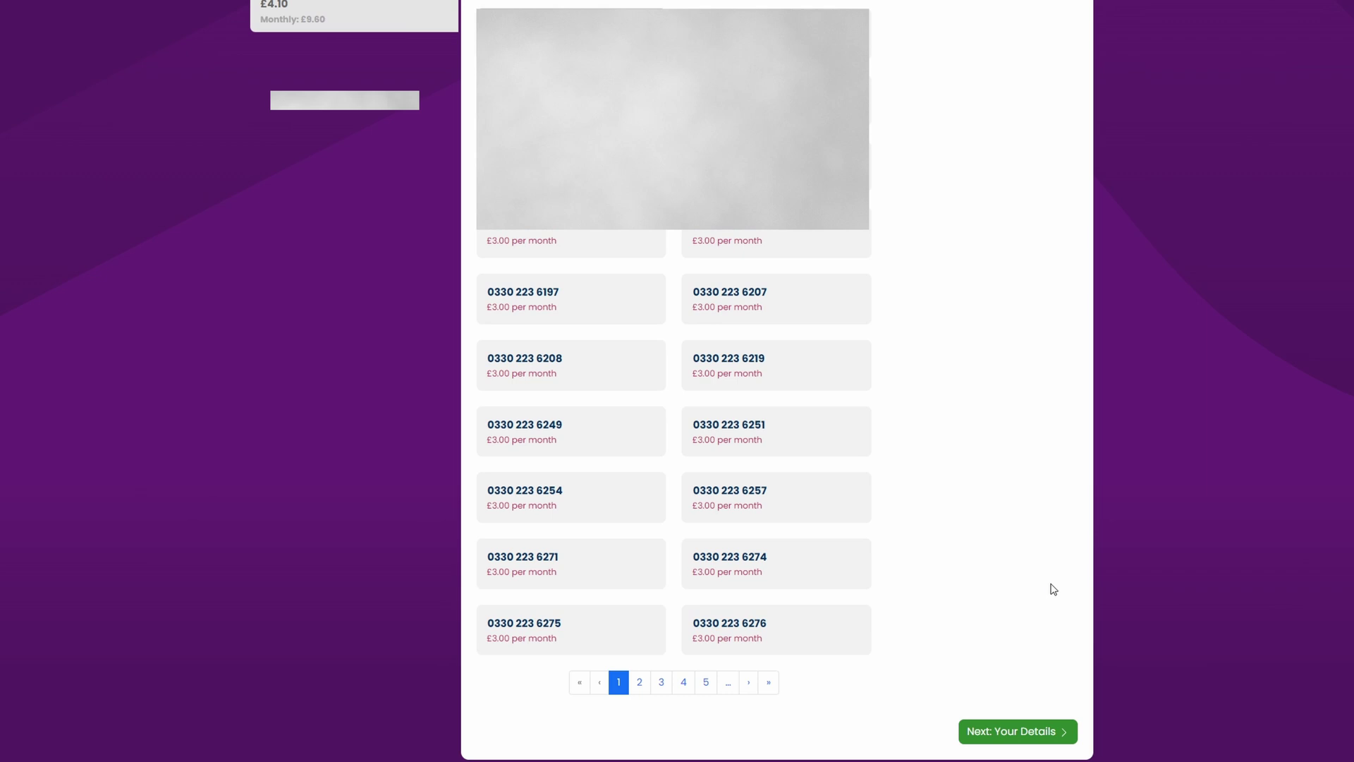
click(1023, 734)
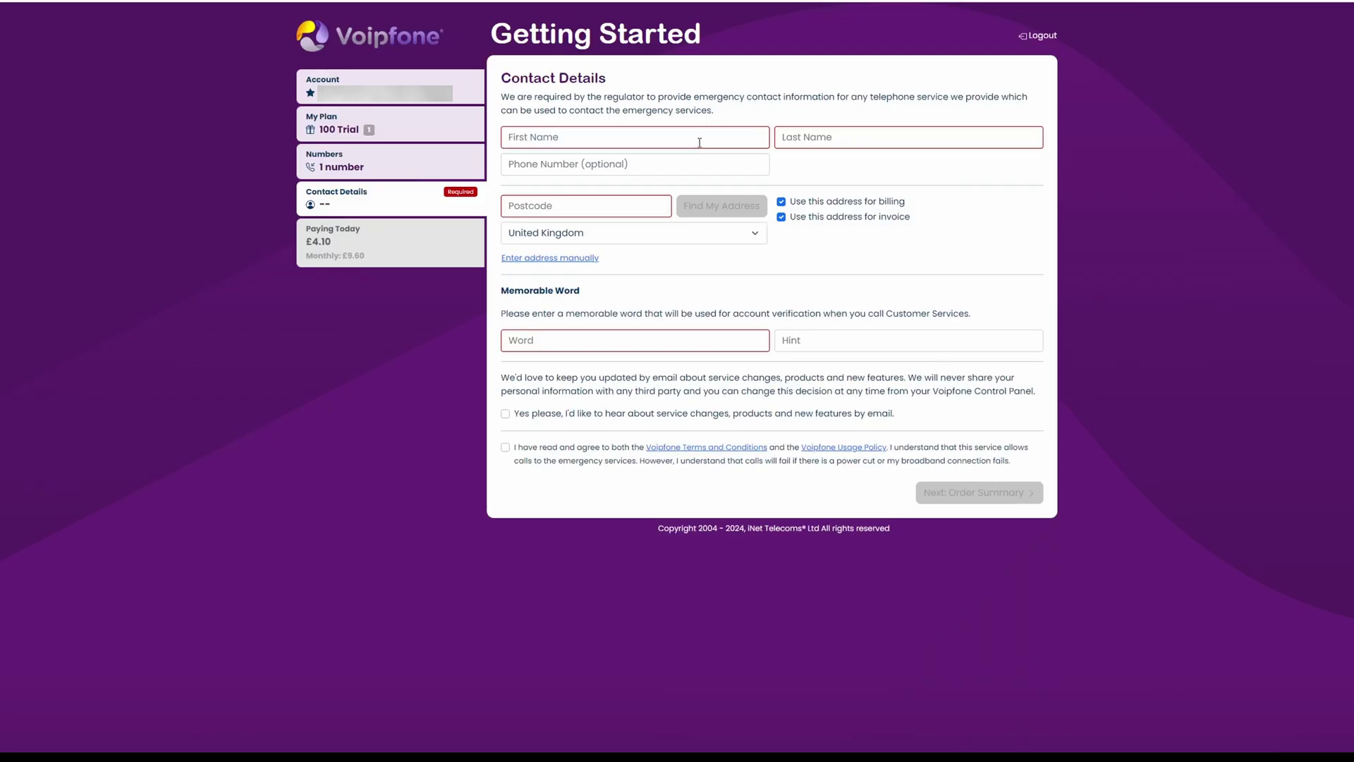
Step: Complete the required contact details with the customer's name, address and memorable word, and continue through the order summary to payment
click(693, 136)
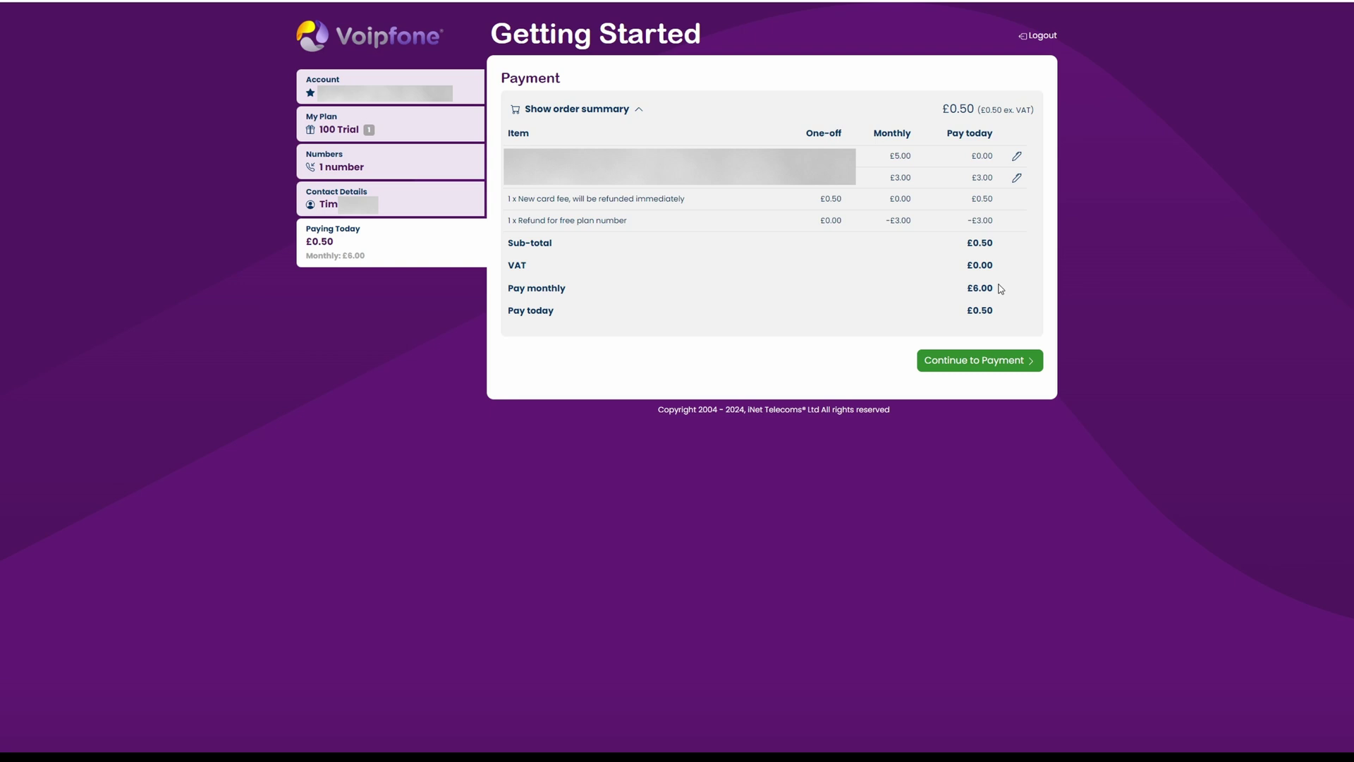
click(978, 362)
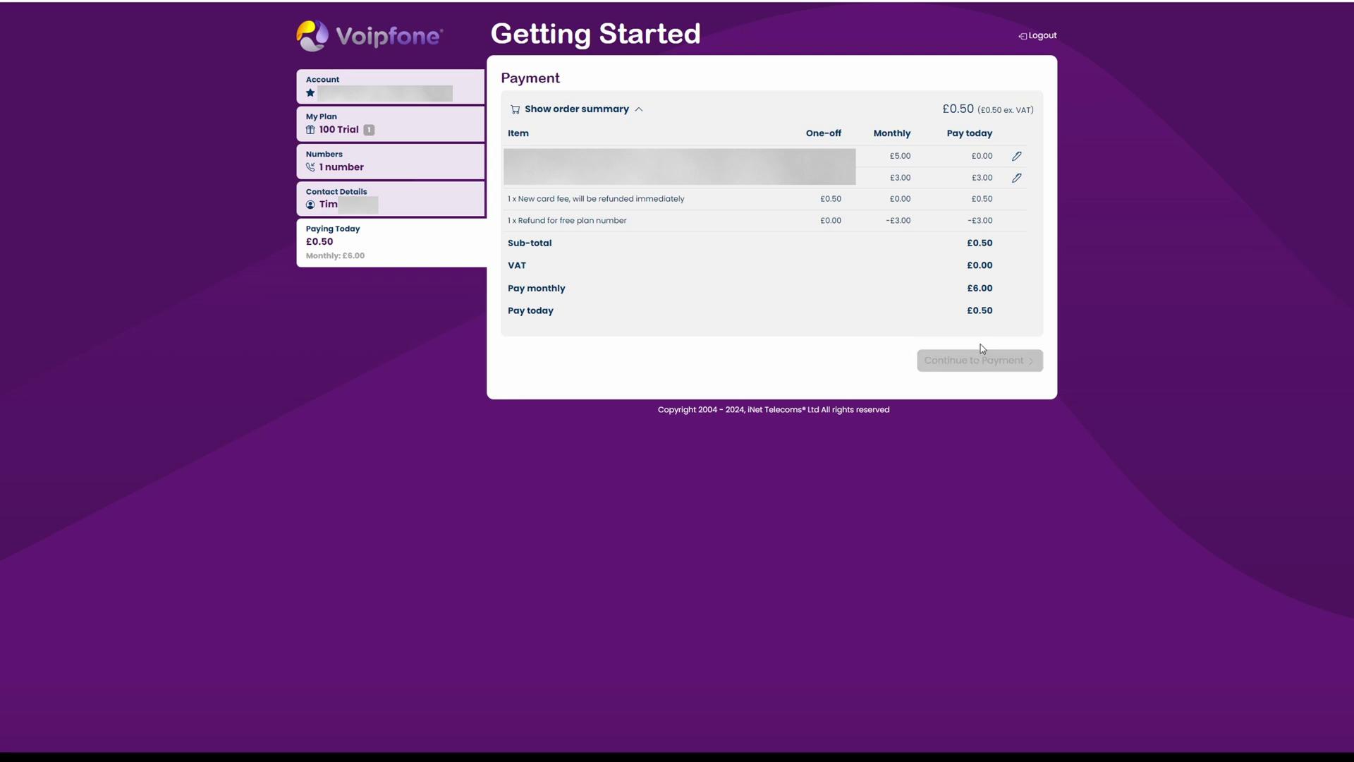